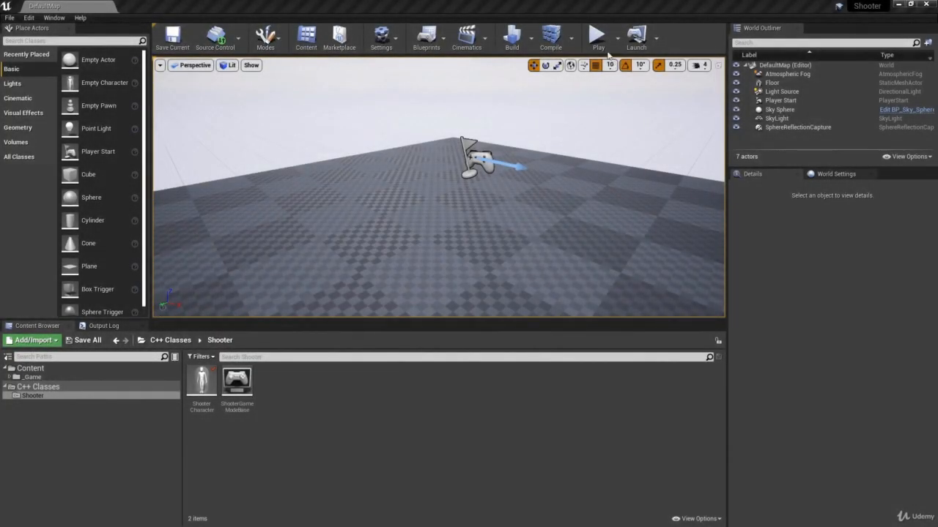
Step: Play-test the default map in the editor and stop the play session
left_click(597, 35)
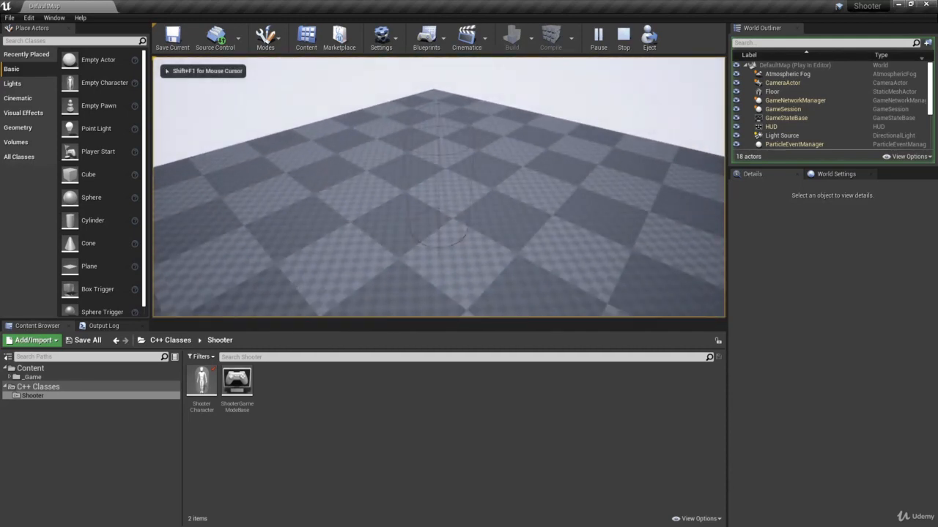
key("Escape")
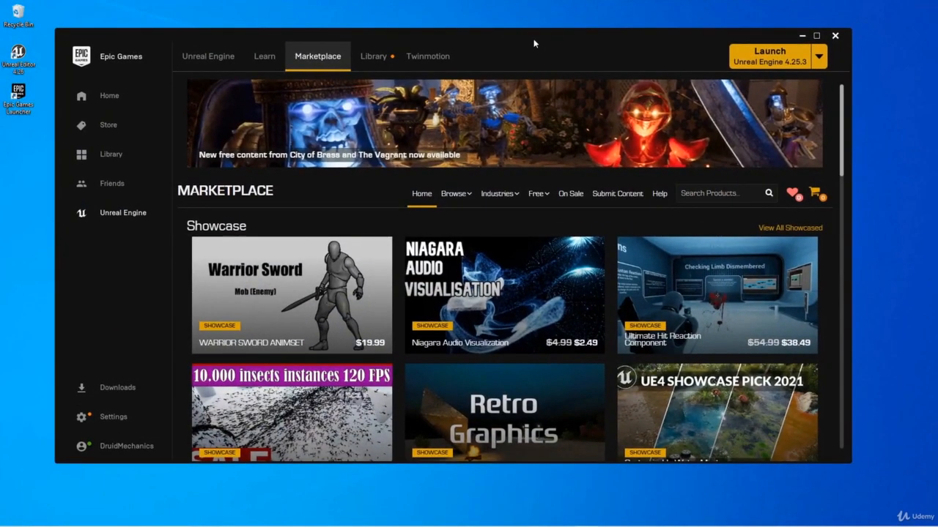
Step: Switch to the Epic Games Launcher and search the Marketplace for "paragon"
left_click_drag(534, 44, 542, 40)
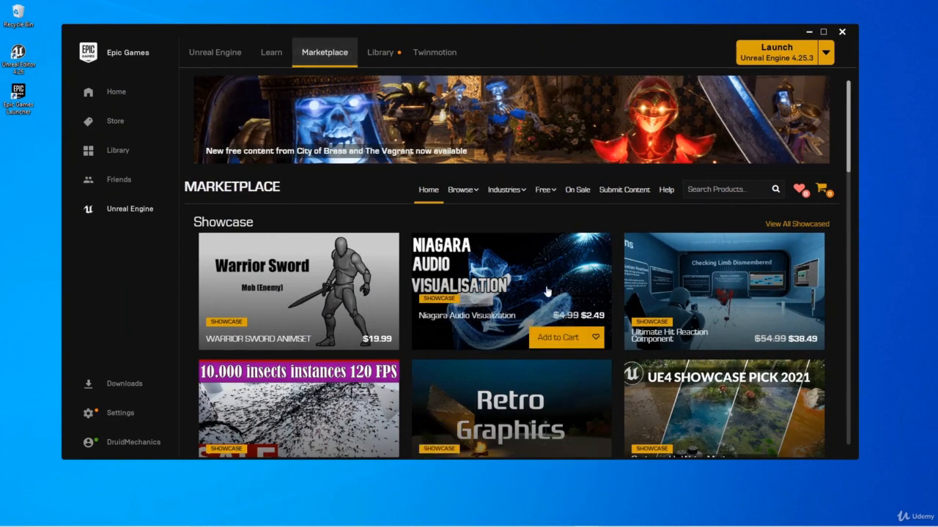
mouse_move(551, 193)
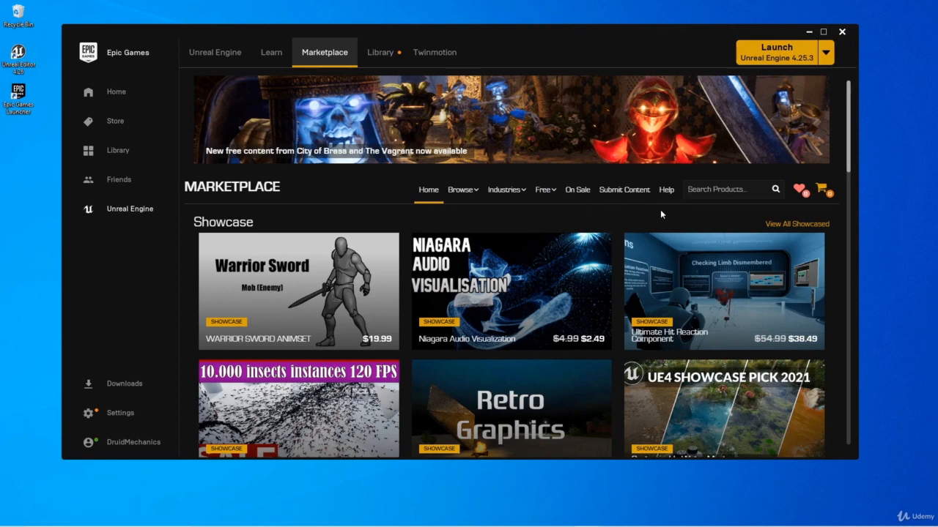
type("paragons")
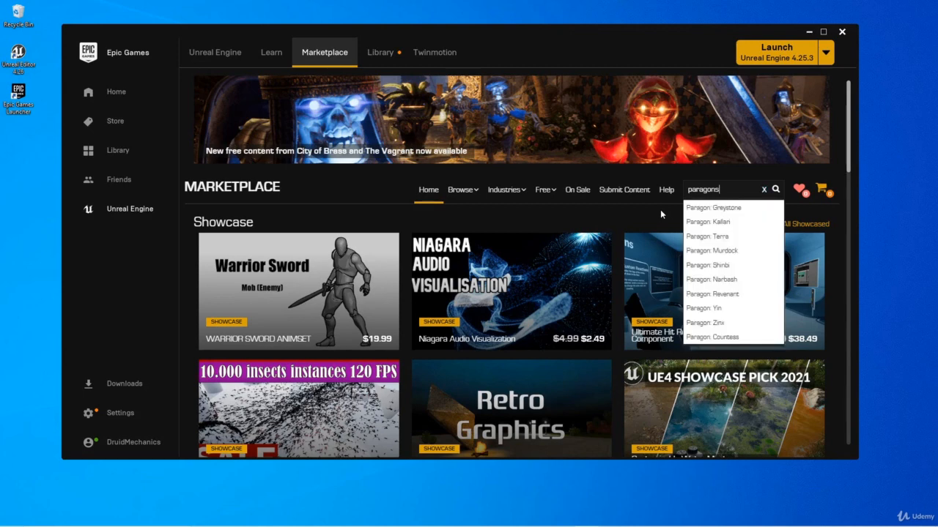
key("BackSpace")
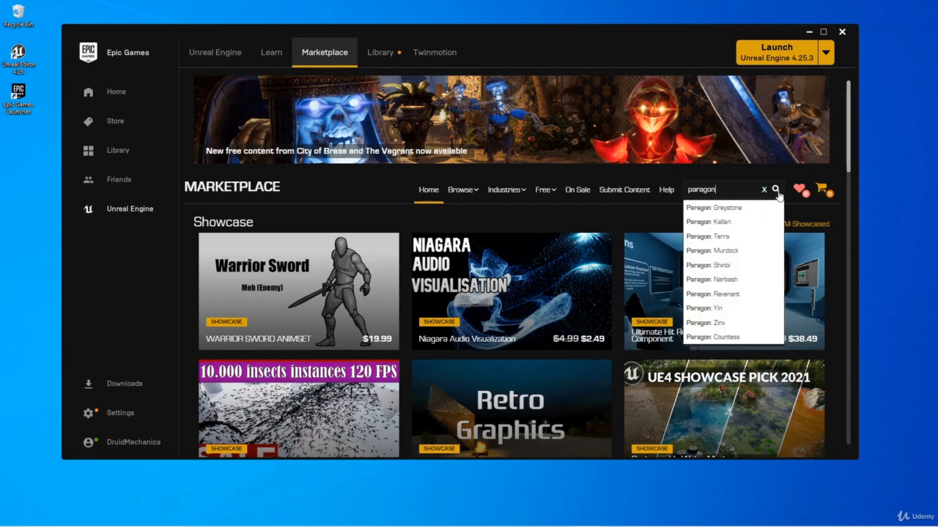
left_click(776, 192)
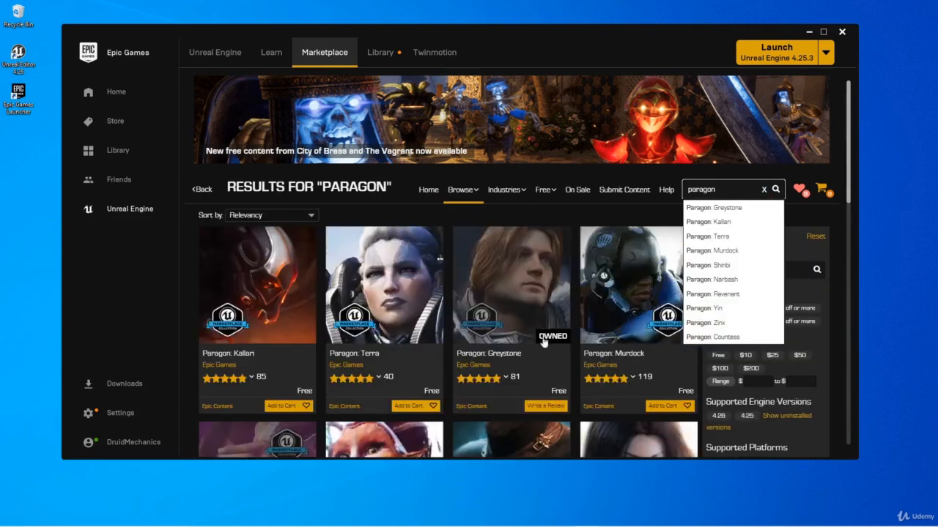
Step: Look through the Paragon character packs and narrow the Marketplace search to "paragon belica"
scroll(542, 333, "down", 1)
scroll(542, 334, "down", 2)
scroll(541, 334, "up", 3)
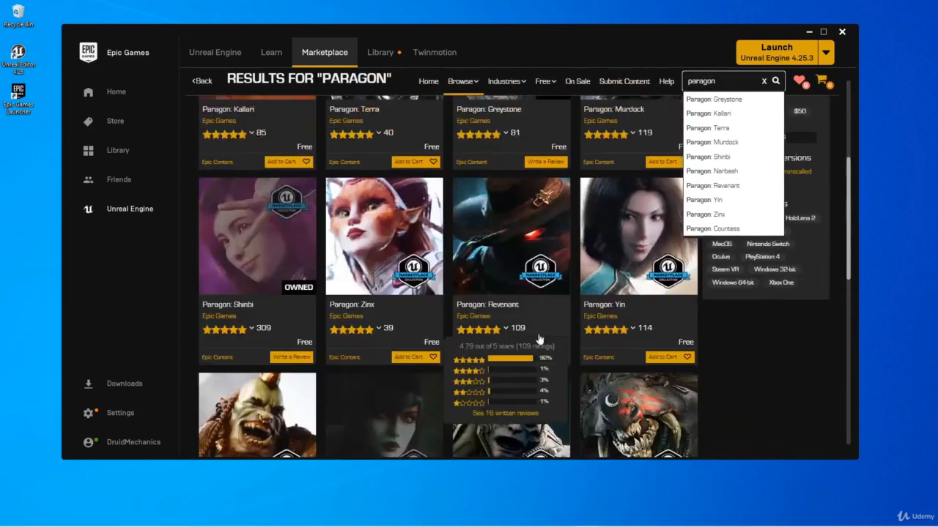
scroll(570, 333, "down", 5)
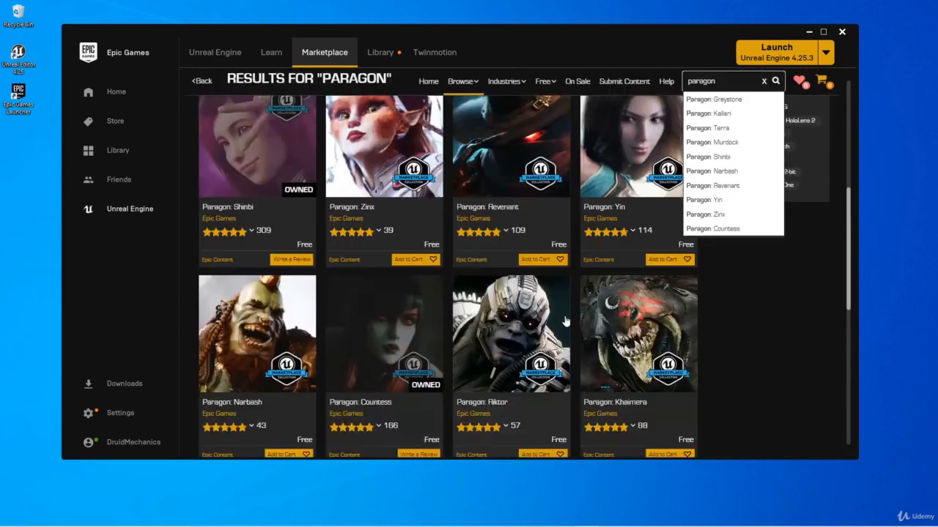
scroll(582, 317, "up", 2)
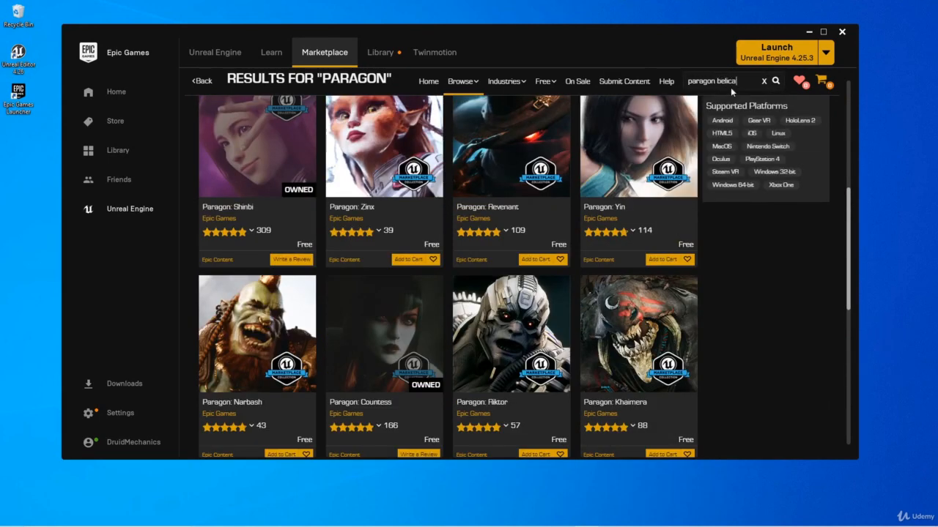
key("Return")
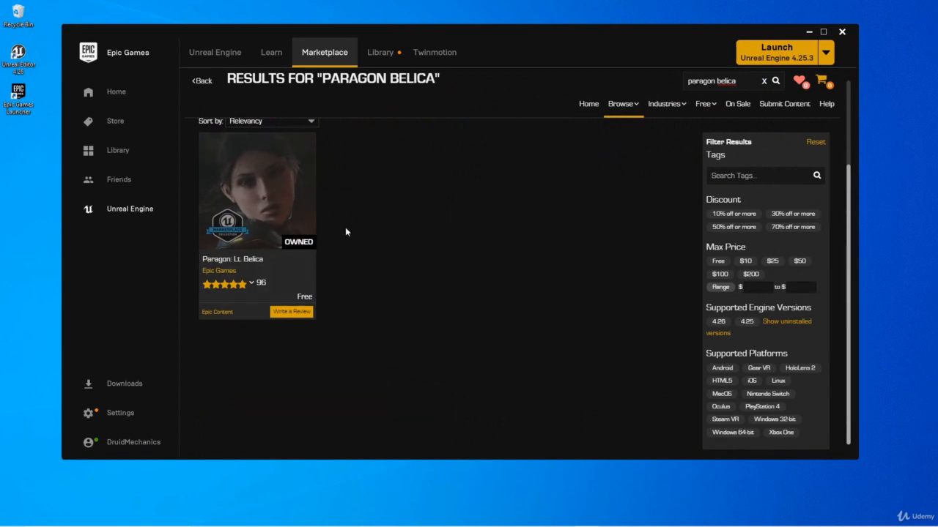
Step: Add the Paragon: Lt. Belica pack from the launcher's library to the 4.26 Shooter project
left_click(380, 53)
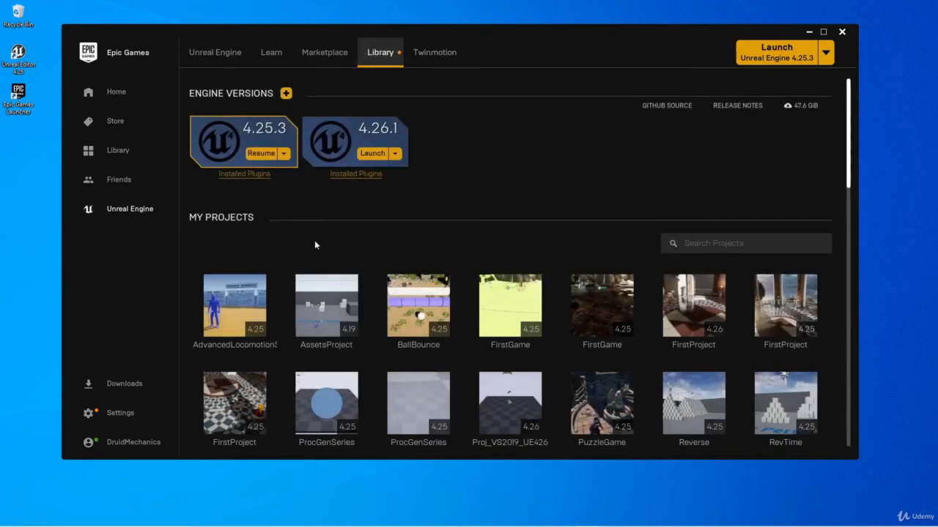
left_click_drag(852, 171, 868, 312)
scroll(460, 300, "down", 5)
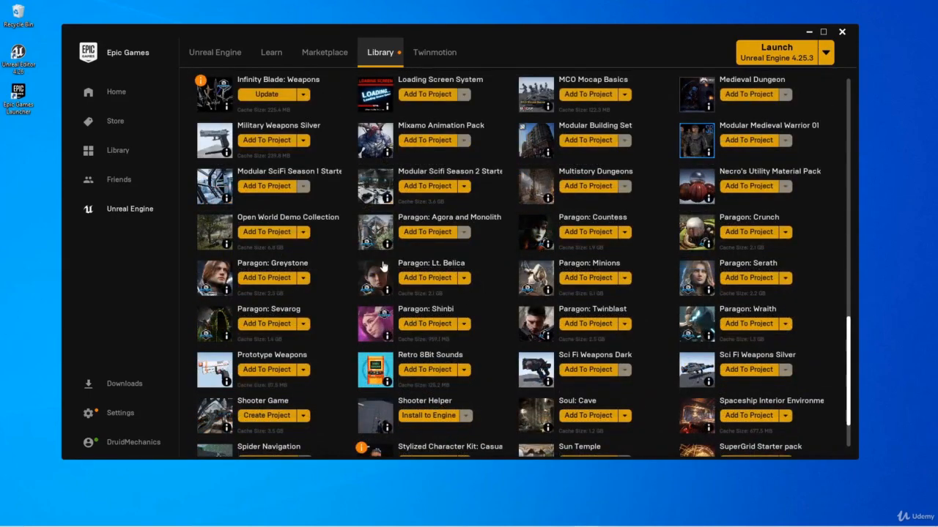
left_click(433, 278)
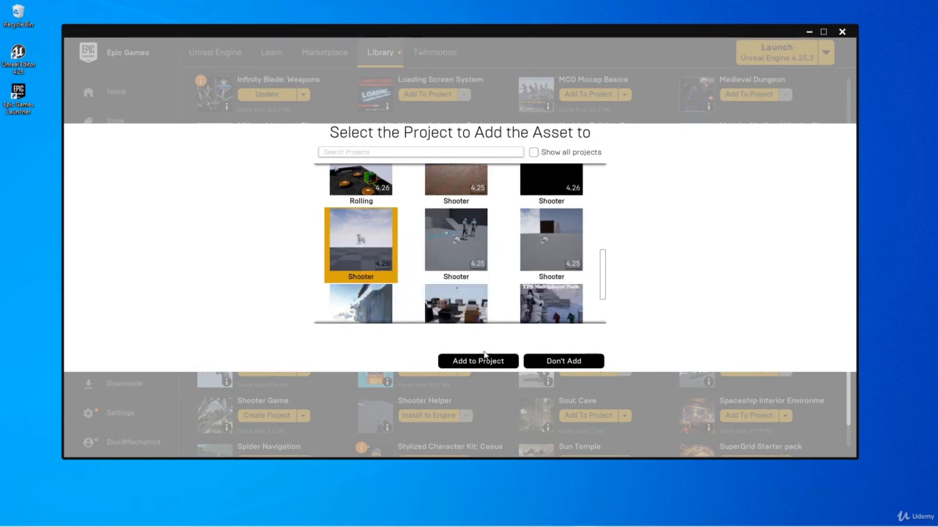
left_click(480, 360)
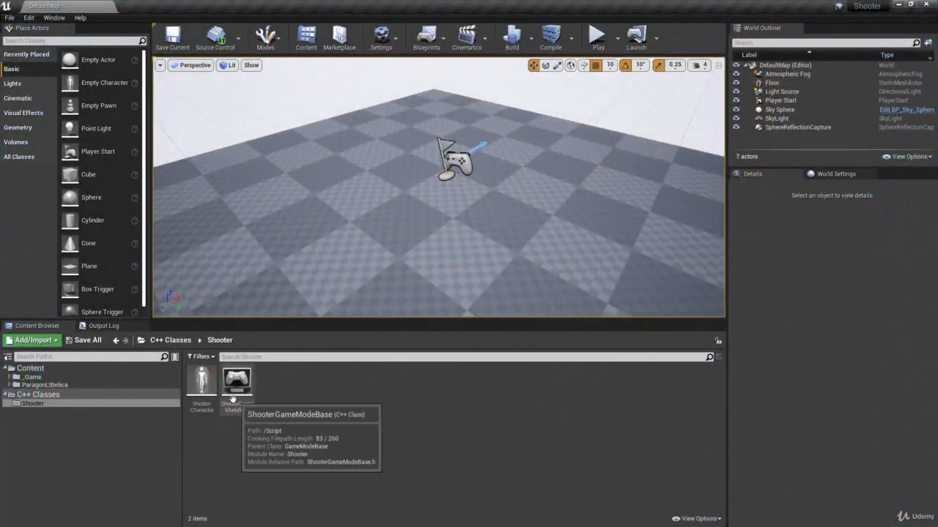
Step: Switch to the Unreal Editor and browse the ParagonLtBelica content down to Characters/Heroes/Belica/Meshes
left_click(33, 368)
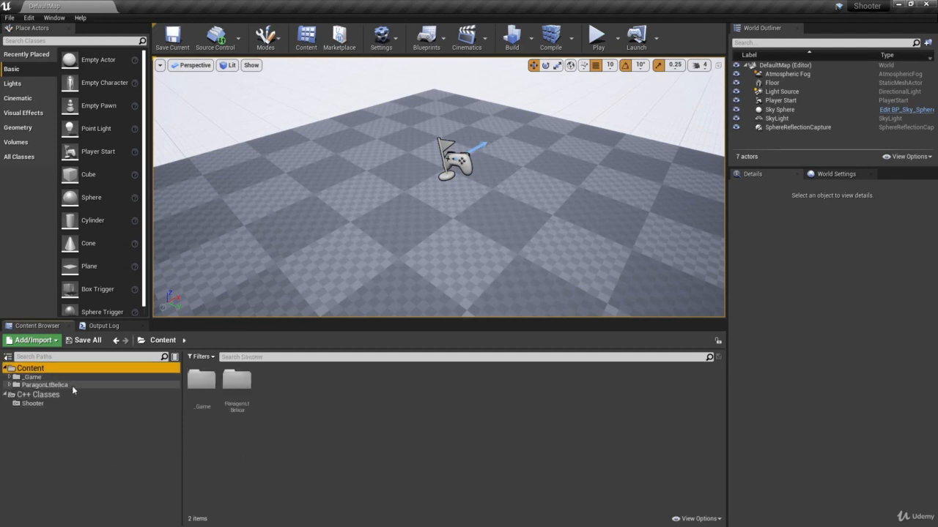
left_click(69, 386)
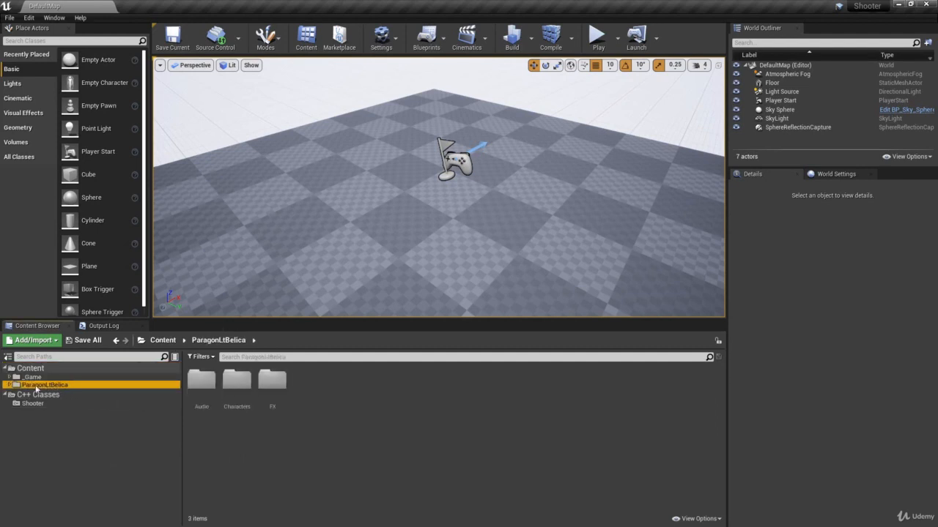
left_click(8, 385)
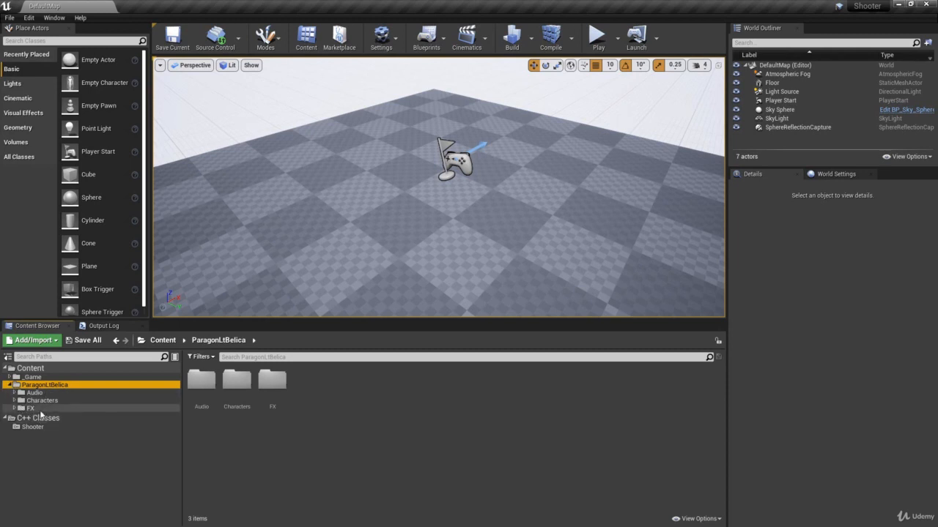
left_click(14, 401)
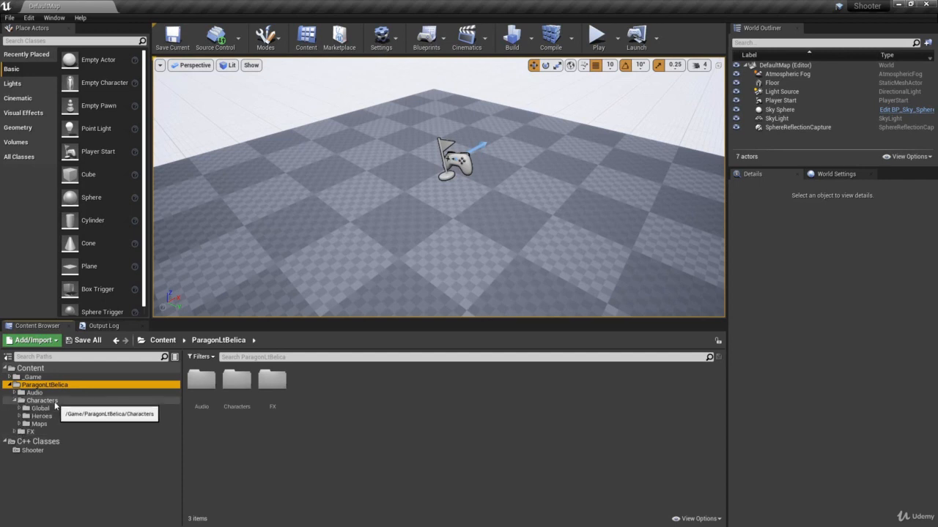
left_click(19, 416)
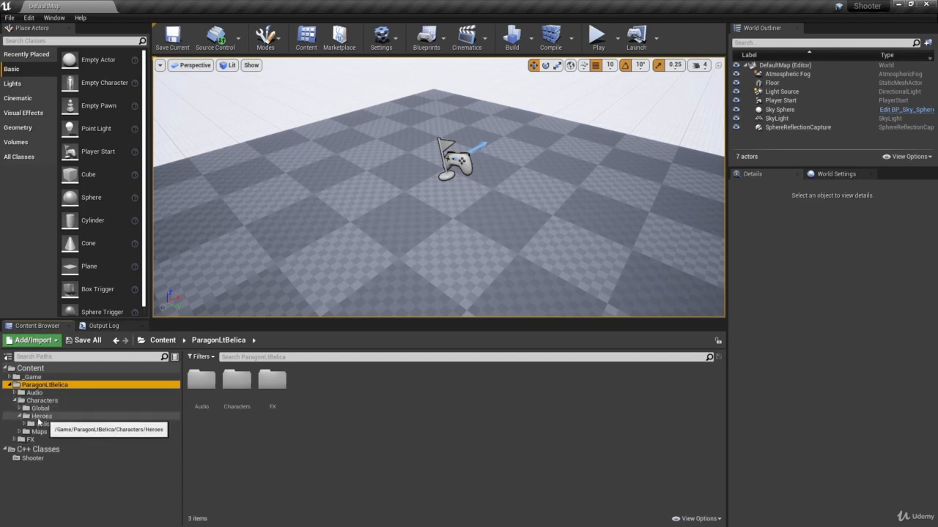
left_click(24, 424)
left_click(67, 449)
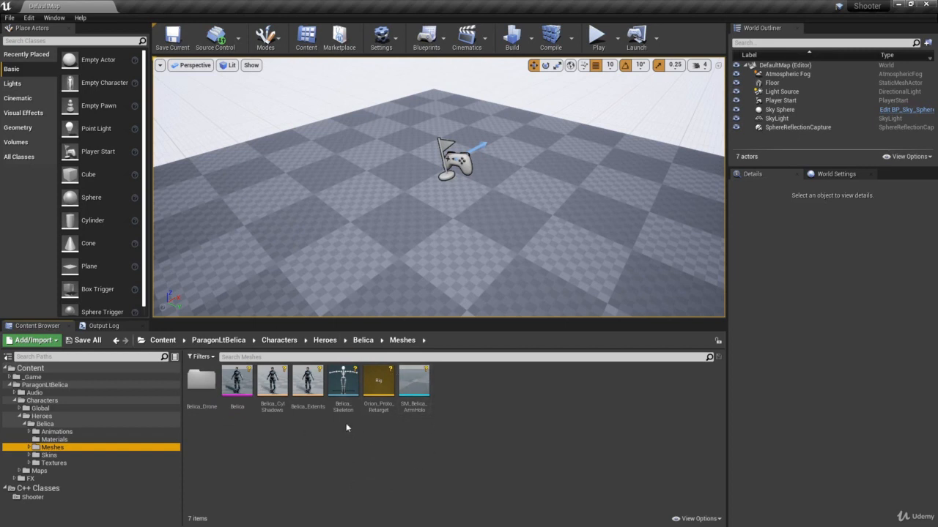
Step: Open the ShooterCharacterBP blueprint from the _Game/Character folder in the full Blueprint editor
double_click(61, 386)
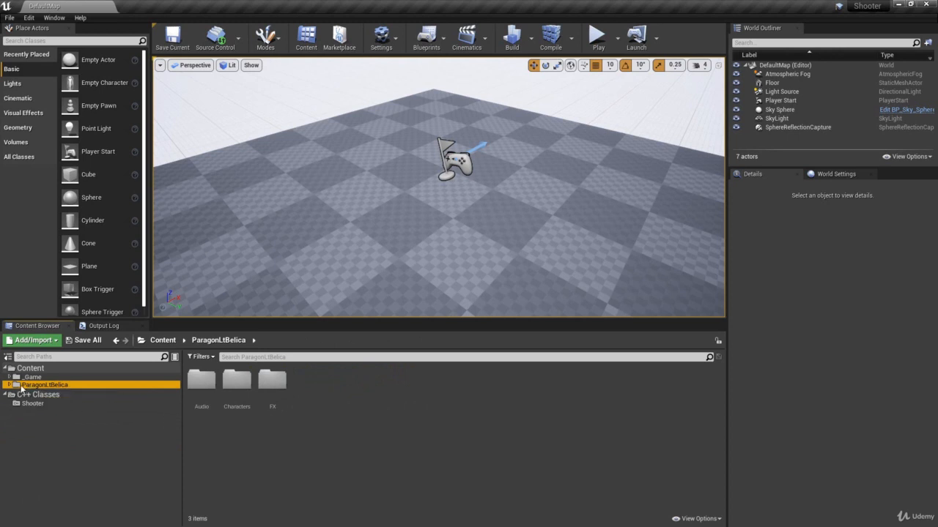
left_click(10, 378)
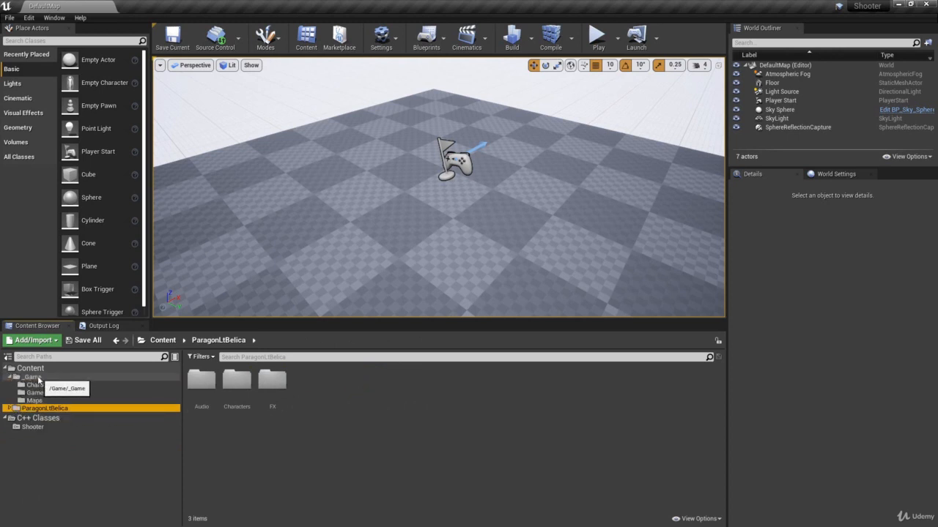
left_click(41, 386)
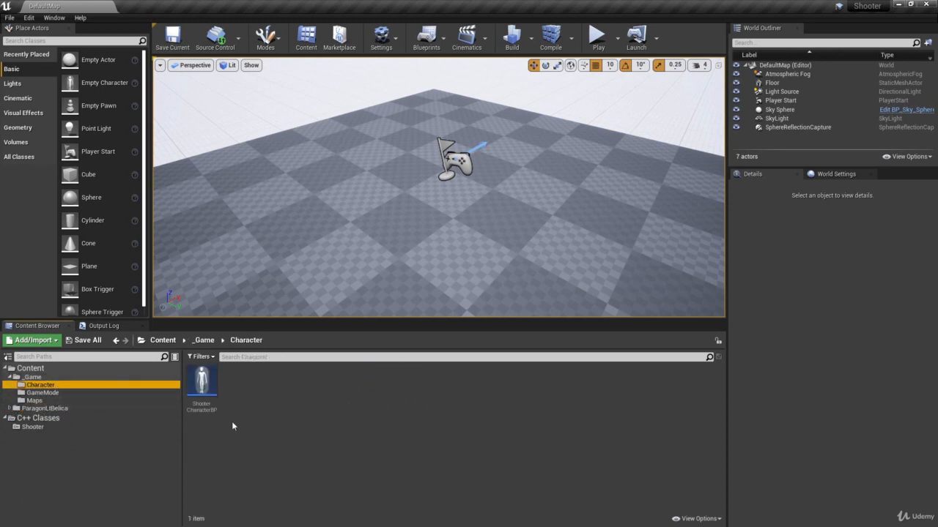
double_click(211, 395)
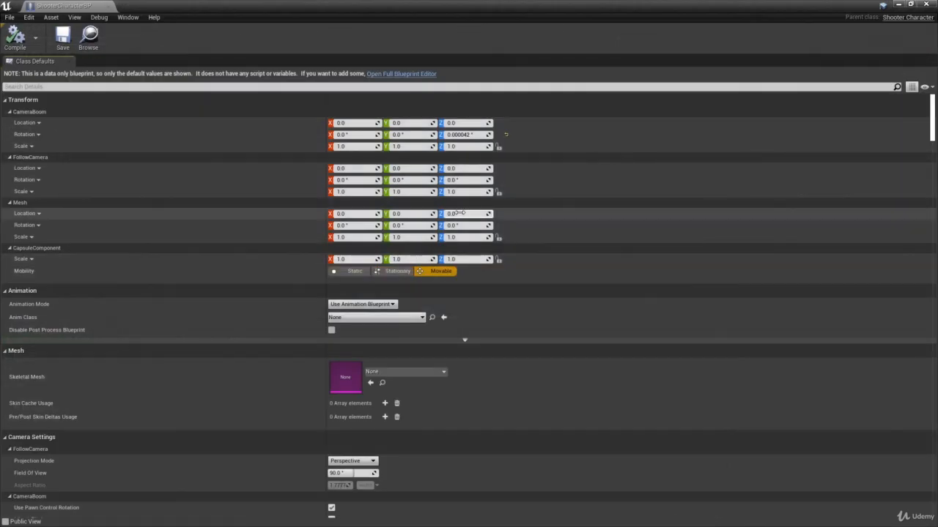
left_click(408, 74)
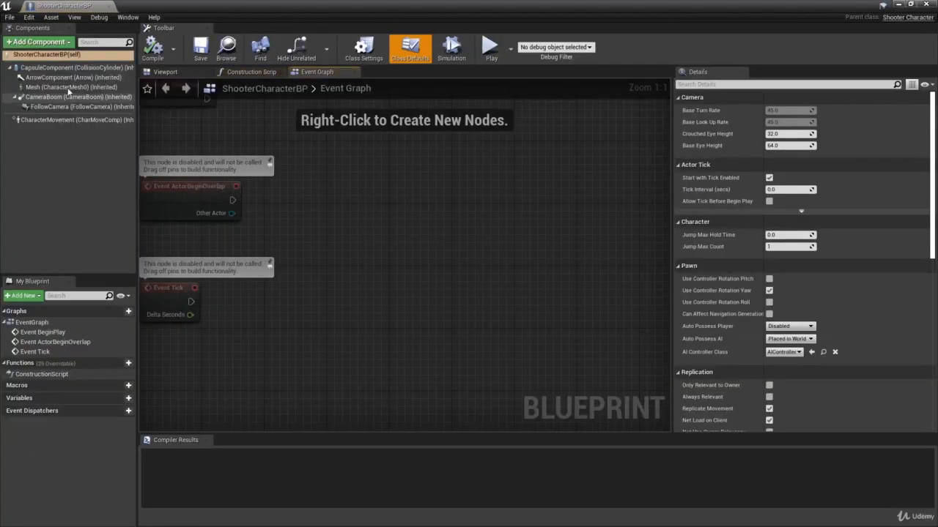
Step: Assign the Belica skeletal mesh to the character's inherited Mesh component, working in the blueprint's 3D preview
left_click(66, 87)
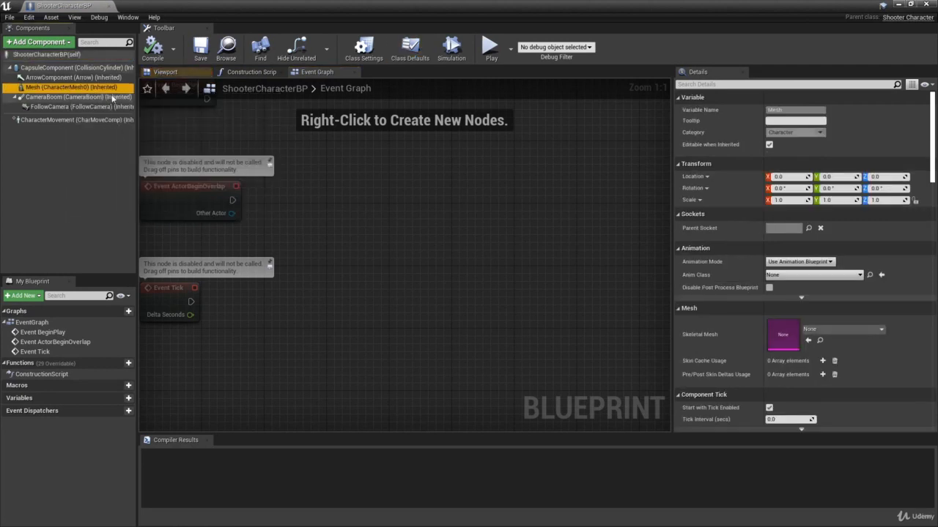
left_click(174, 71)
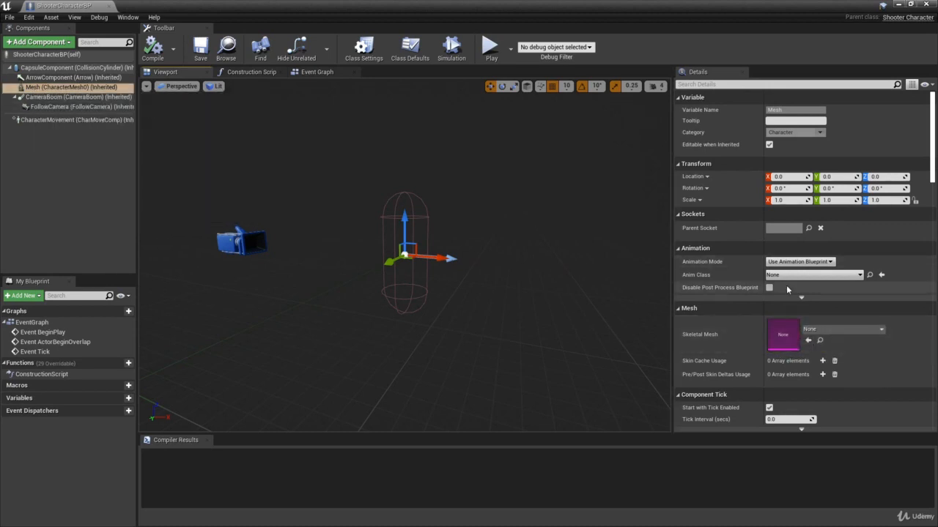
left_click(882, 331)
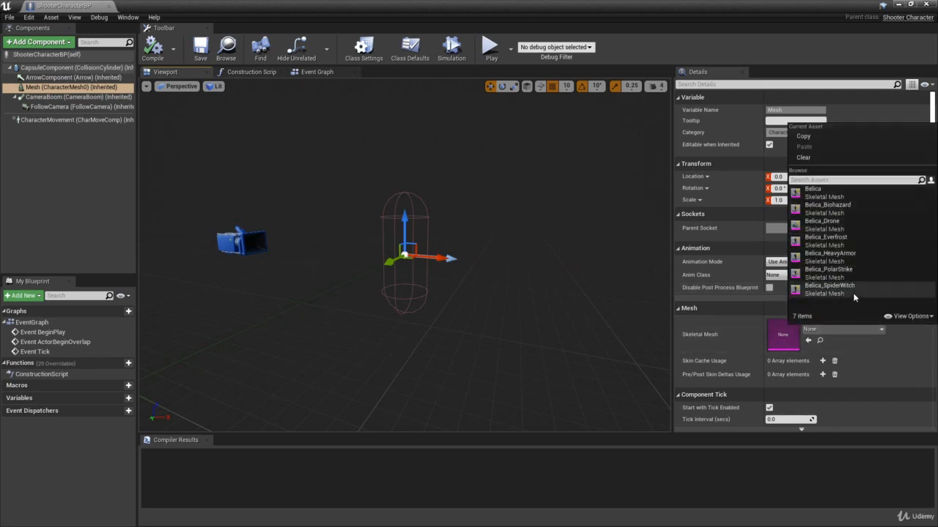
left_click(824, 193)
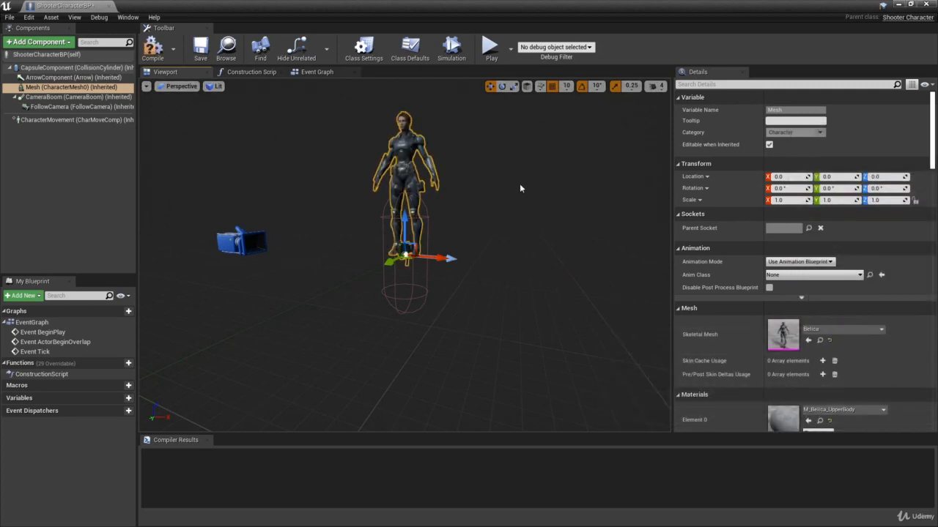
Step: Rotate the Belica mesh -90° about the Z axis so it faces along the blueprint's forward arrow
left_click_drag(520, 188, 498, 183, "alt")
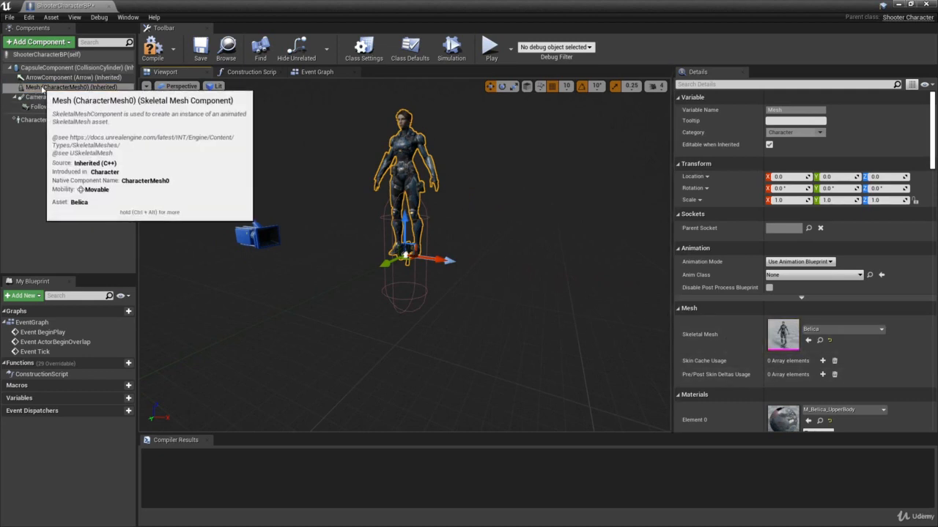
left_click(53, 87)
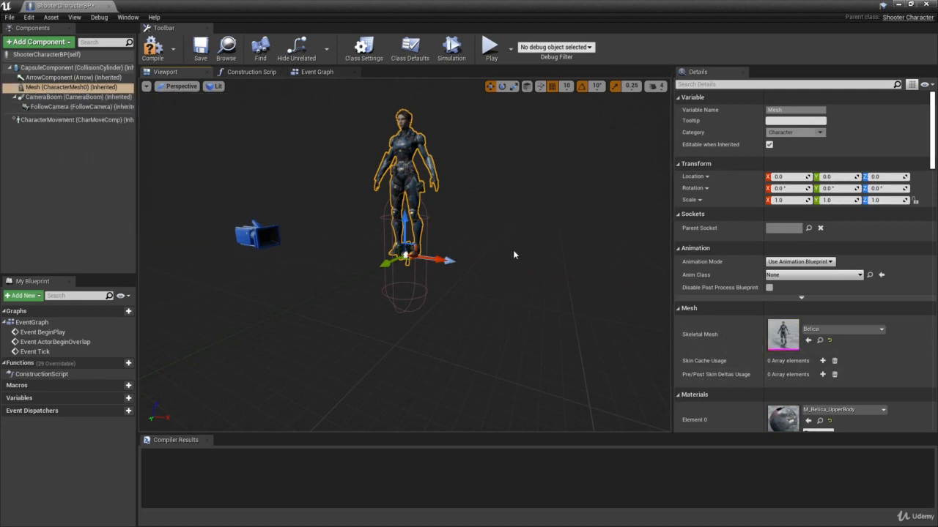
left_click_drag(514, 255, 474, 226, "alt")
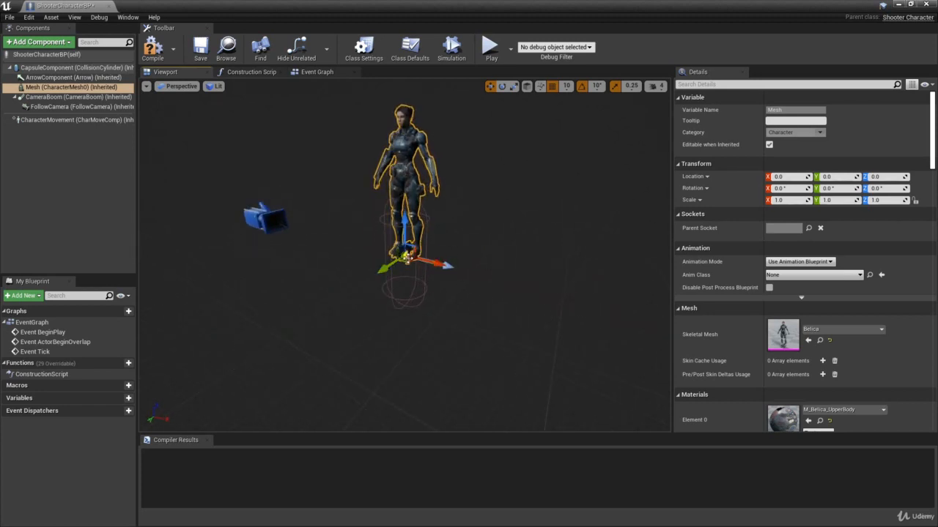
left_click_drag(371, 317, 350, 287, "alt")
left_click_drag(457, 265, 504, 284, "alt")
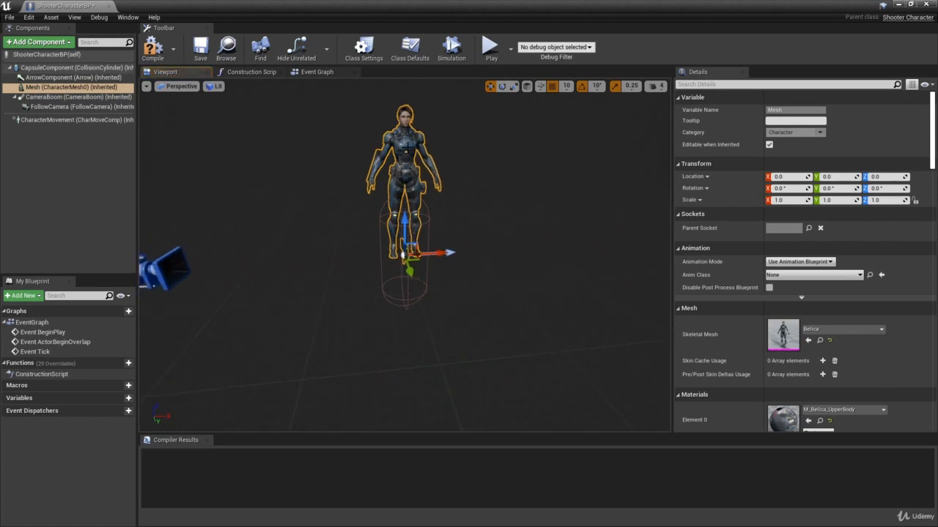
key("e")
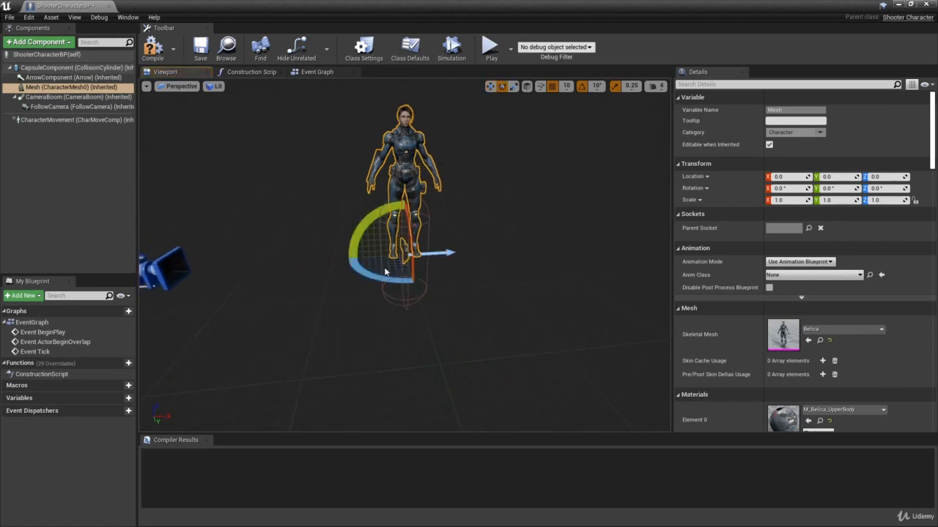
left_click_drag(380, 270, 480, 257)
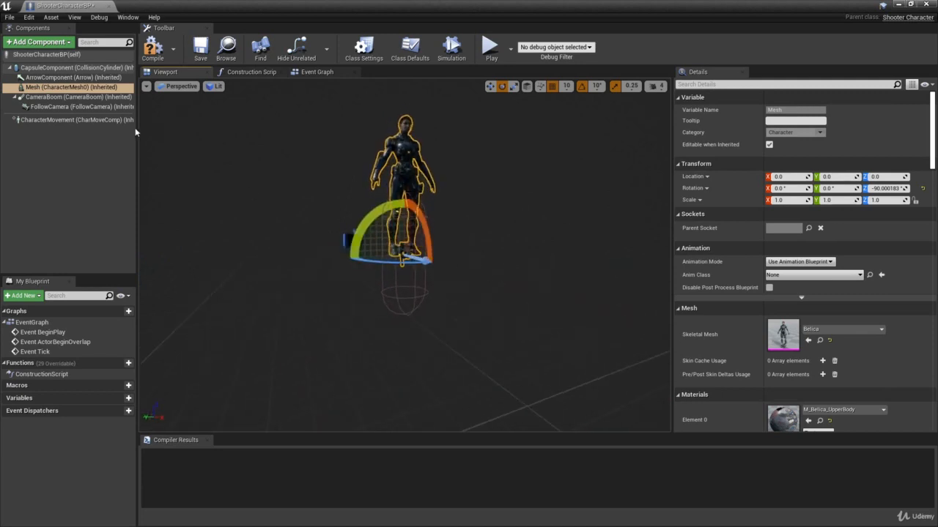
Step: Check the capsule's half height and lower the character mesh by that amount, setting its Z location to -88
left_click(58, 67)
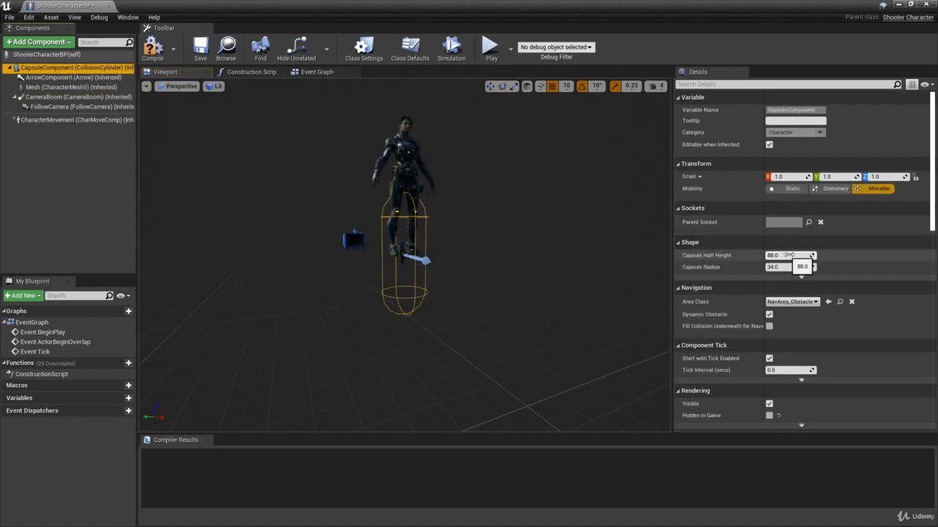
left_click(71, 87)
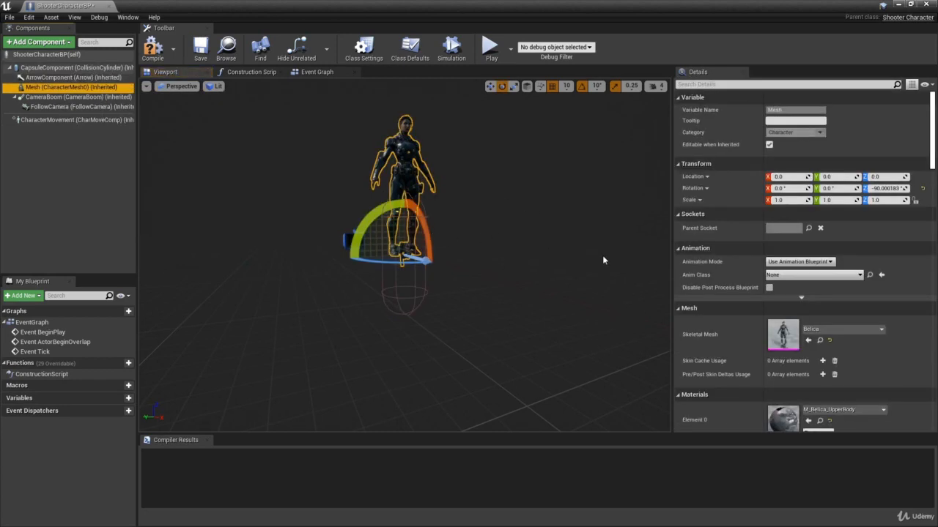
left_click(886, 176)
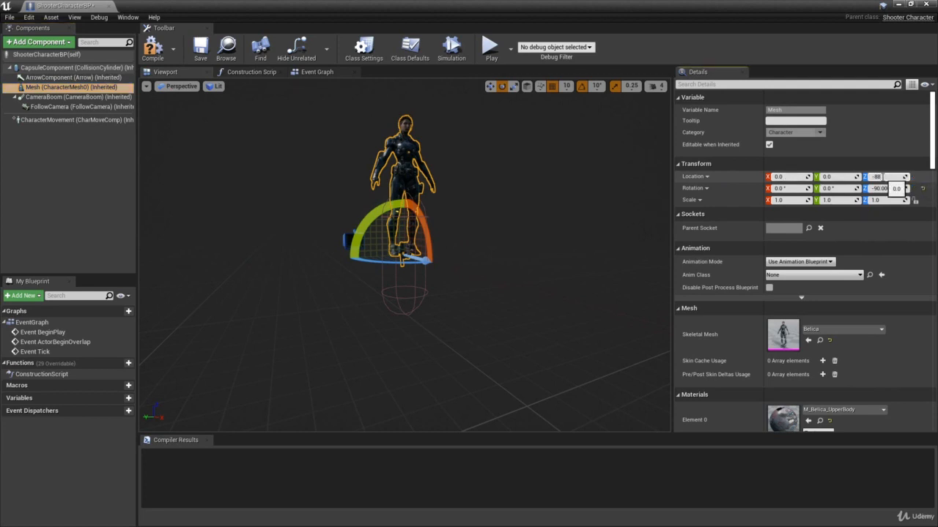
type("-88")
key("Return")
Step: Inspect the mesh's fit inside the capsule, compile and save the character blueprint, and close it
left_click_drag(569, 310, 579, 241, "alt")
key("w")
right_click_drag(568, 310, 543, 296)
key("w")
key("a")
key("s")
key("a")
left_click(160, 50)
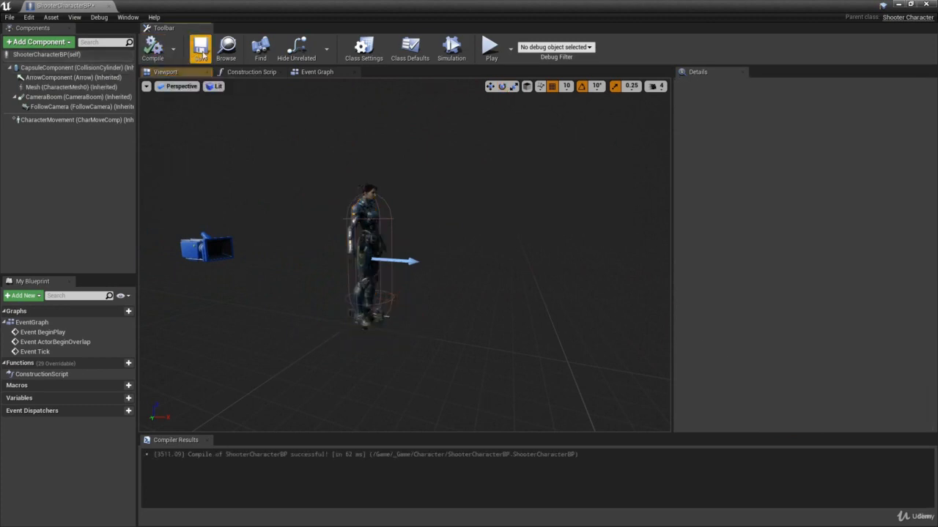
left_click(108, 6)
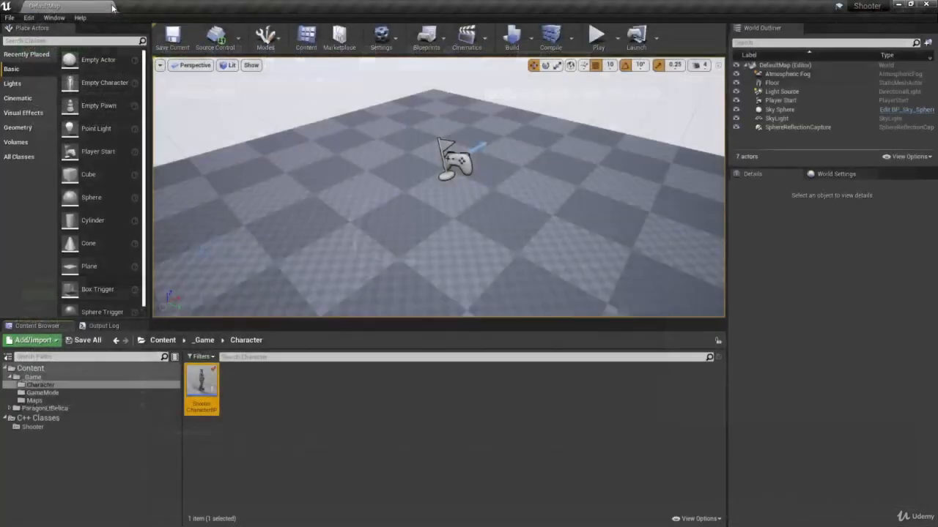
Step: Play DefaultMap in the editor and take control of the character to view the Belica mesh in game
left_click(598, 36)
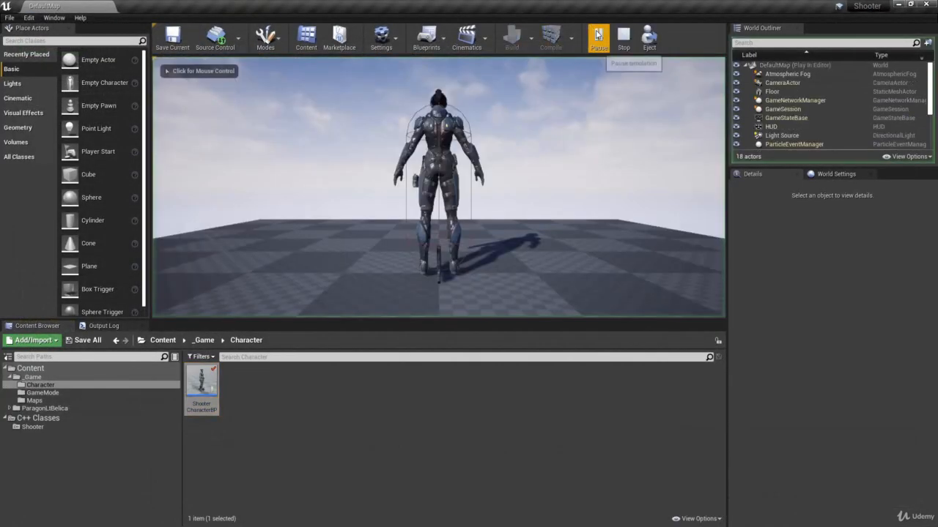
left_click(535, 160)
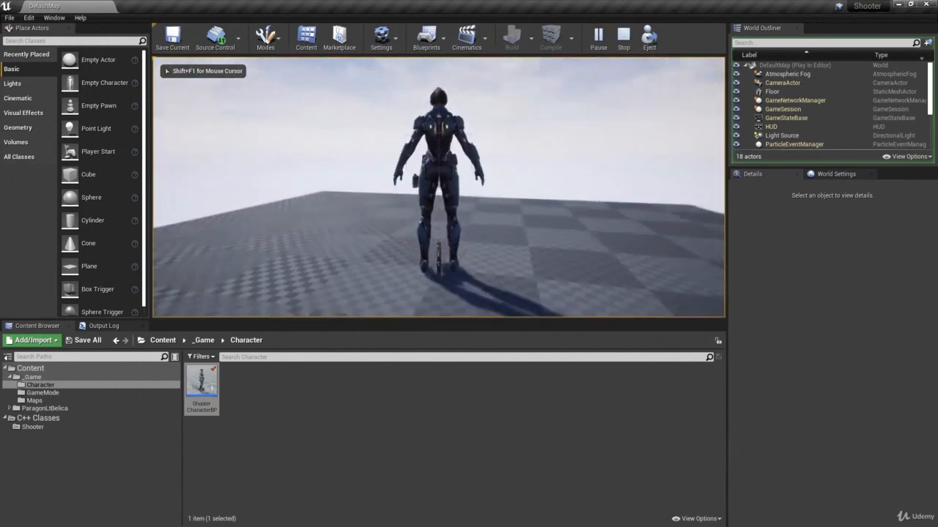